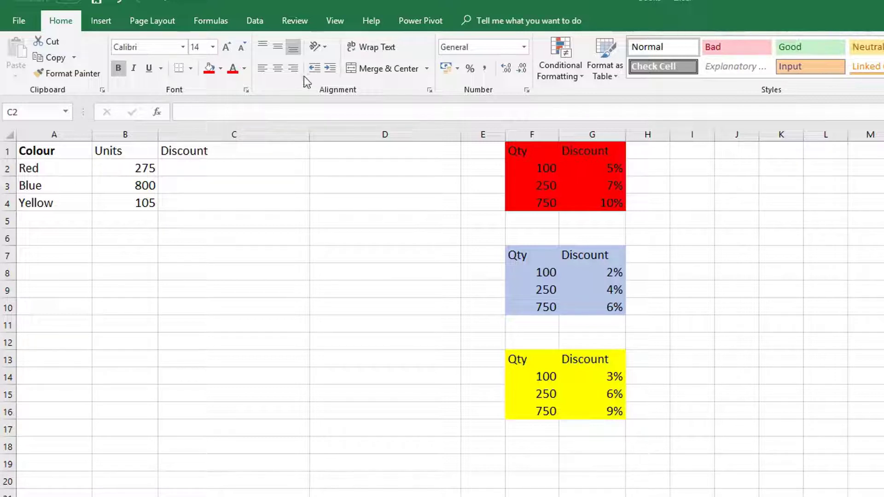
Begin a SWITCH formula in C2 with the colour in A2 as its expression.
left_click(228, 167)
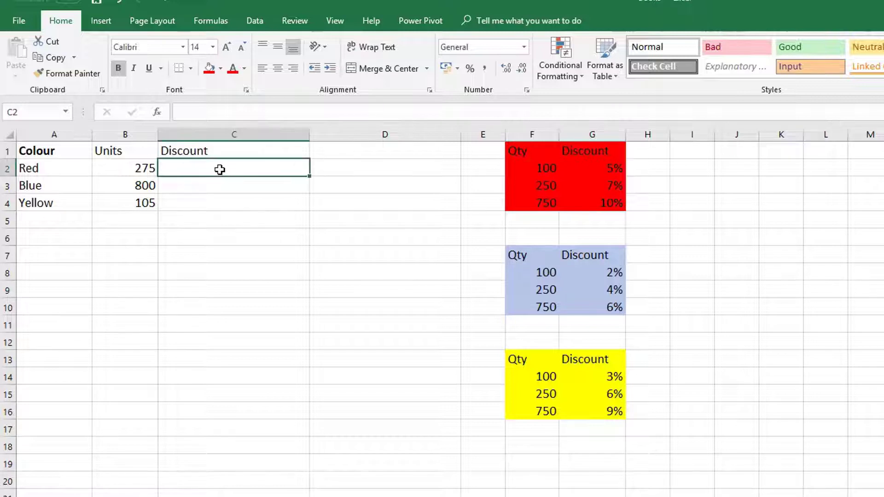
double_click(219, 170)
type("=sw")
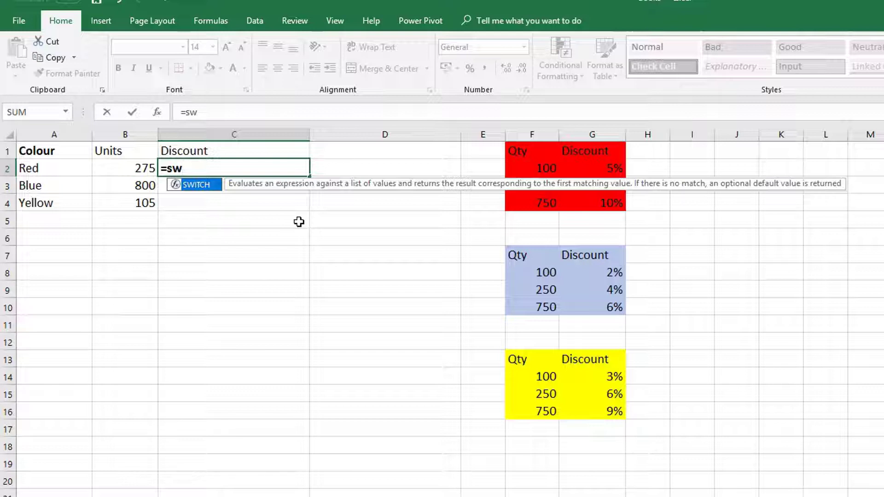
key("Tab")
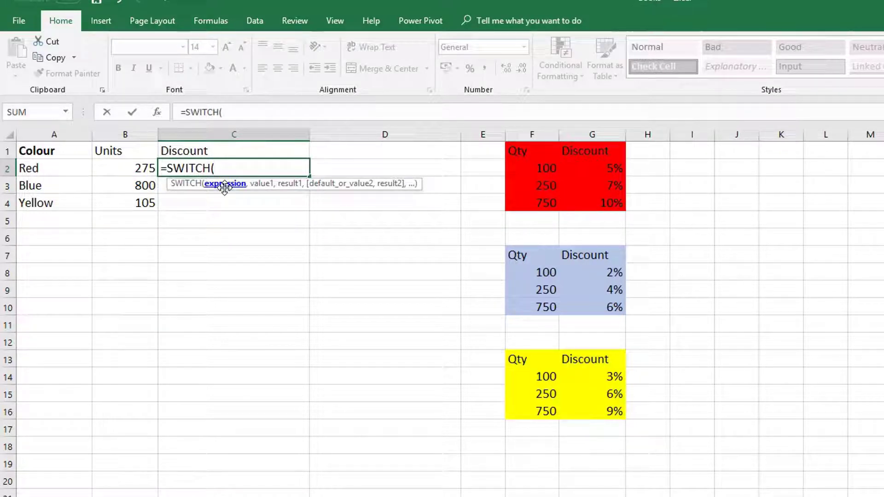
left_click(58, 167)
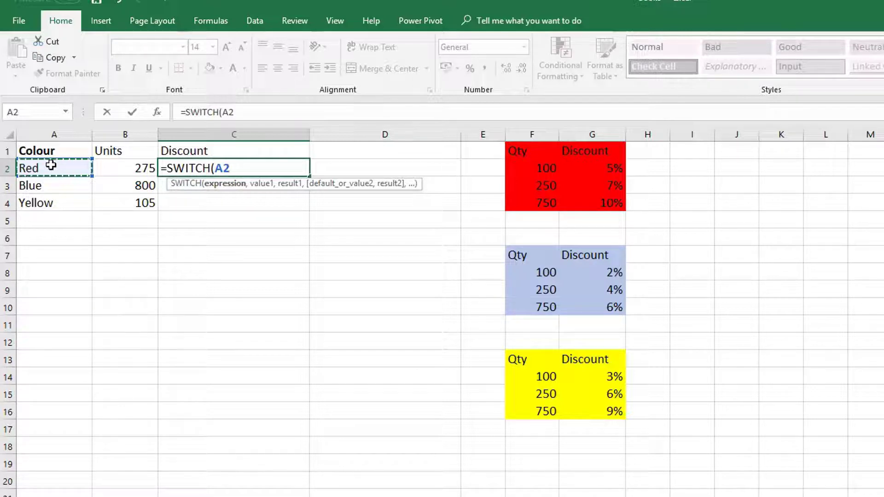
Add SWITCH pairs Red .05, Blue .02, "Yelllow" .01, with "Not Found" as default.
type(",")
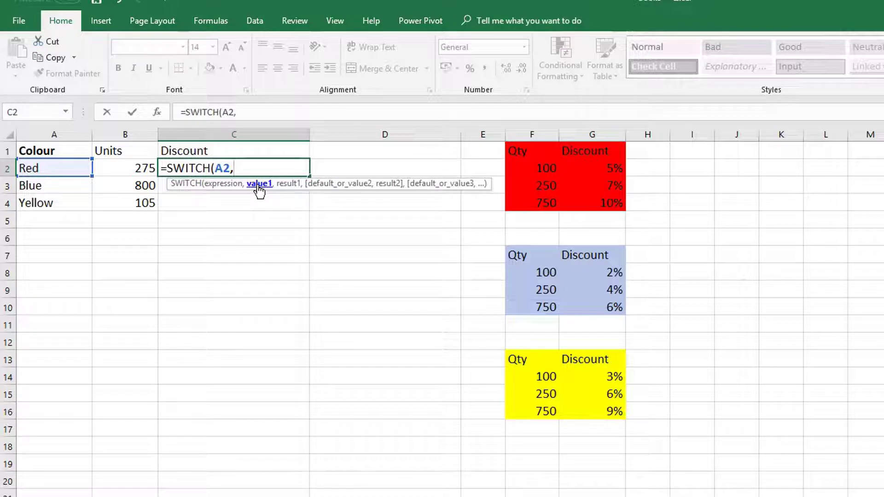
type("\"Red")
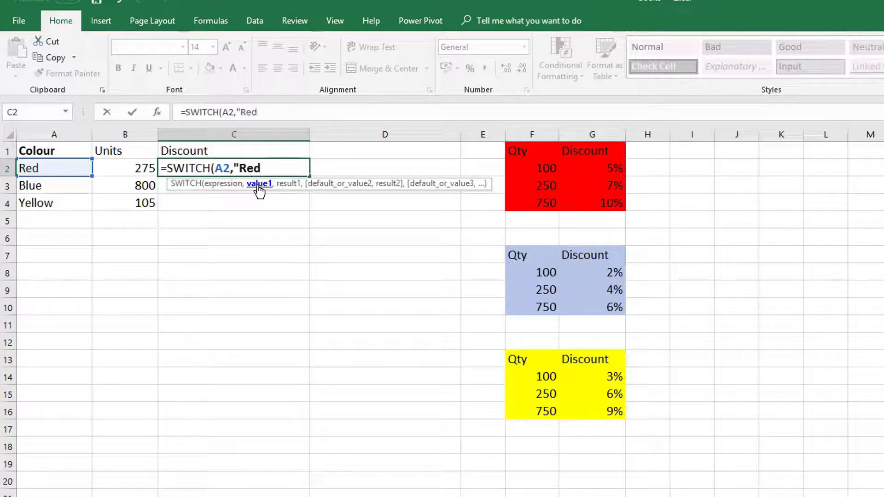
type("\",")
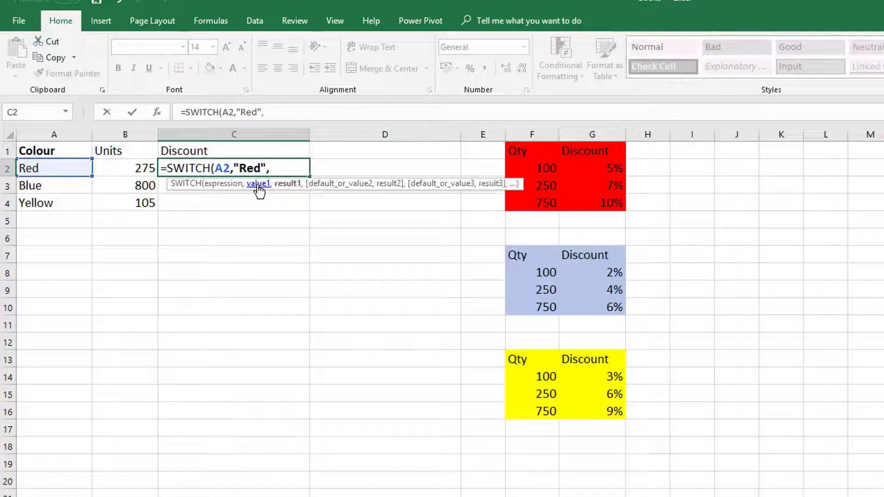
type(".05,")
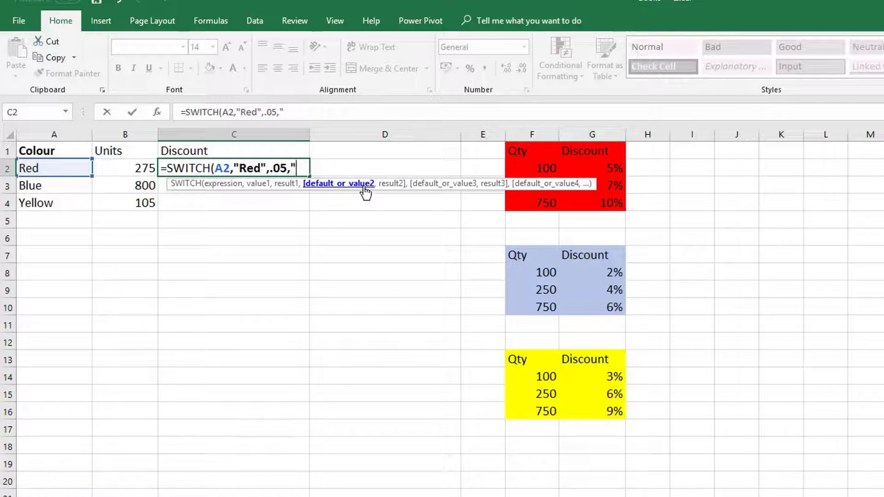
type("Blue\"")
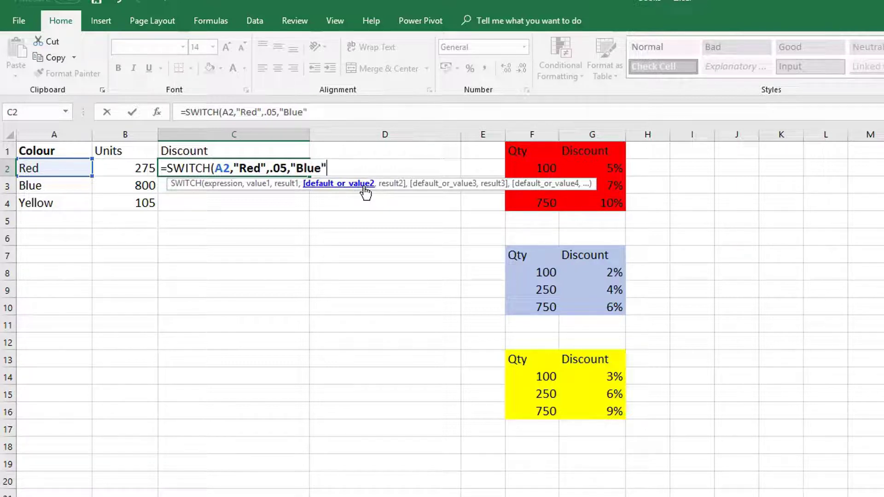
type(",.02")
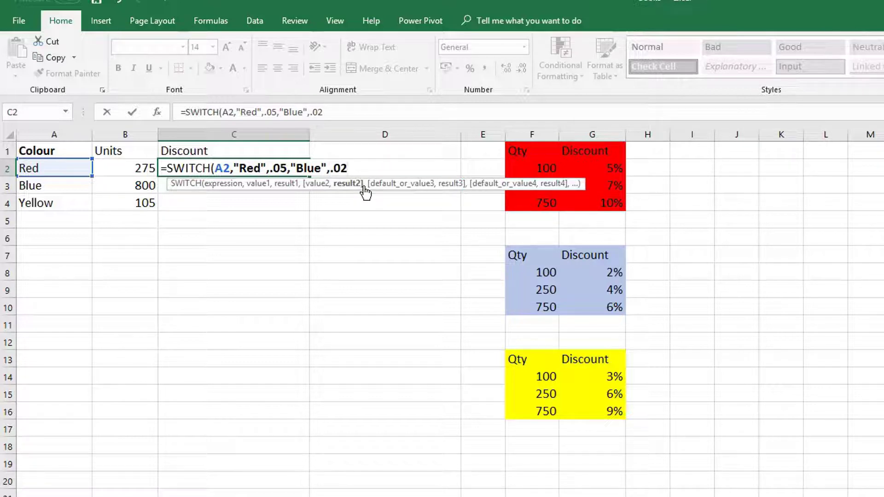
type(",")
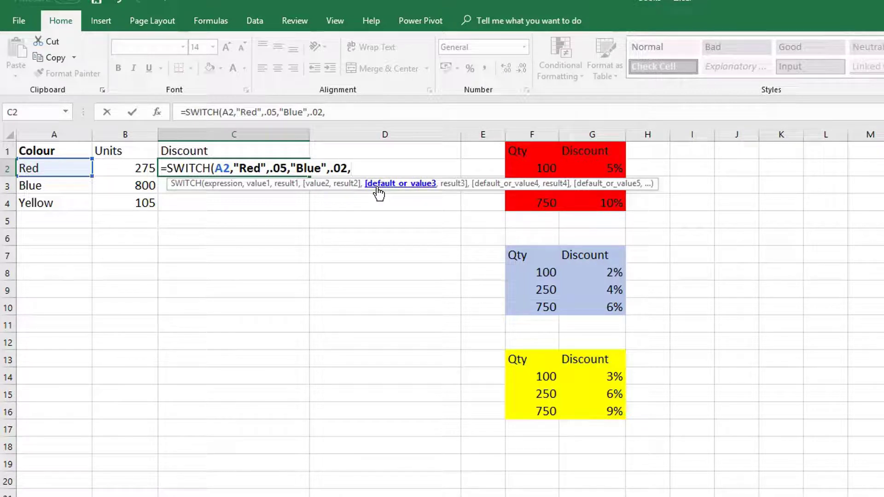
type("\"Yelllow\"")
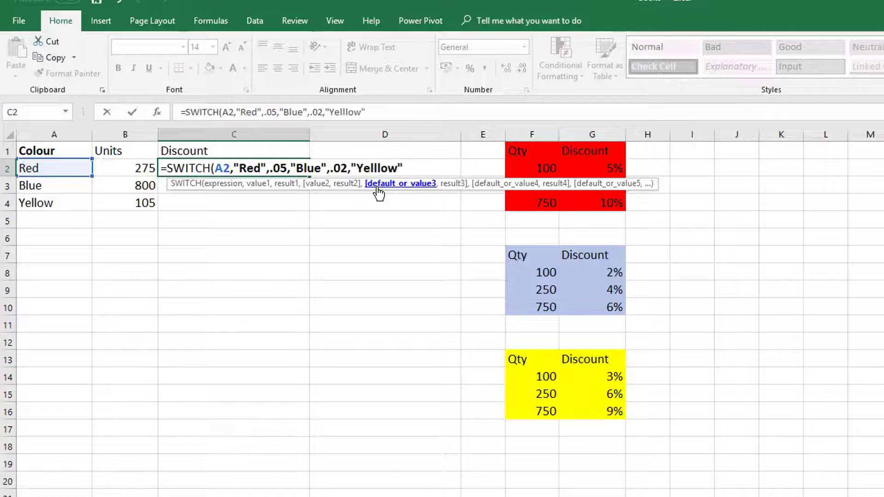
type(",")
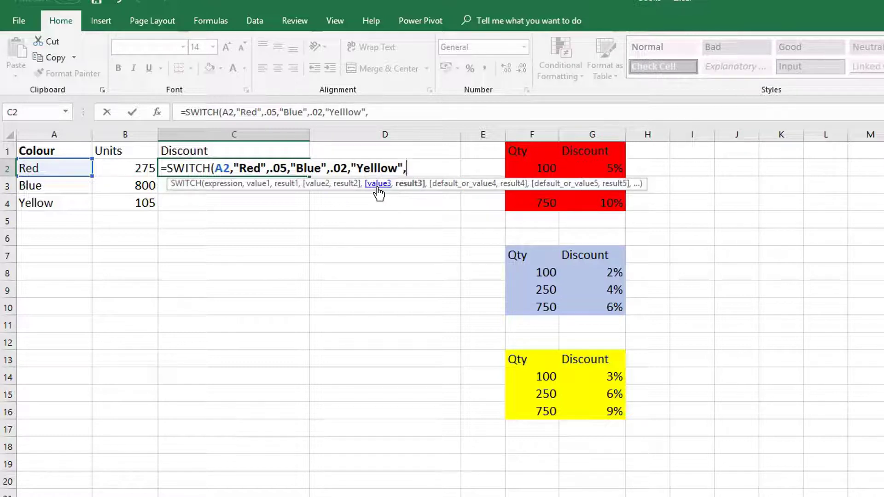
type(".01,")
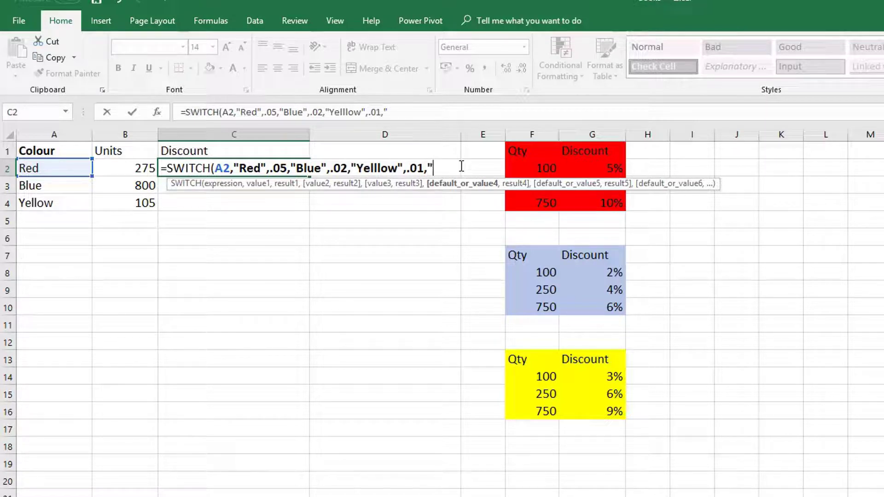
type("Not Found")
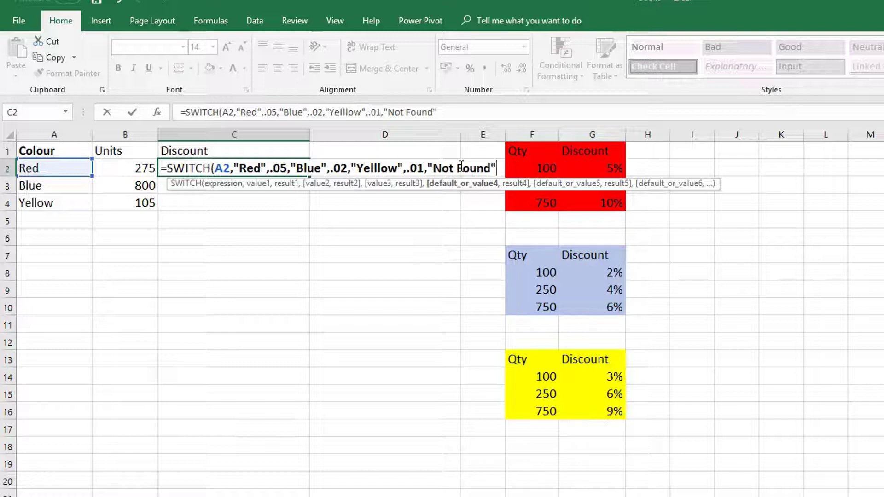
type("\")")
Commit the SWITCH formula in C2 and fill it down to C4.
key("Return")
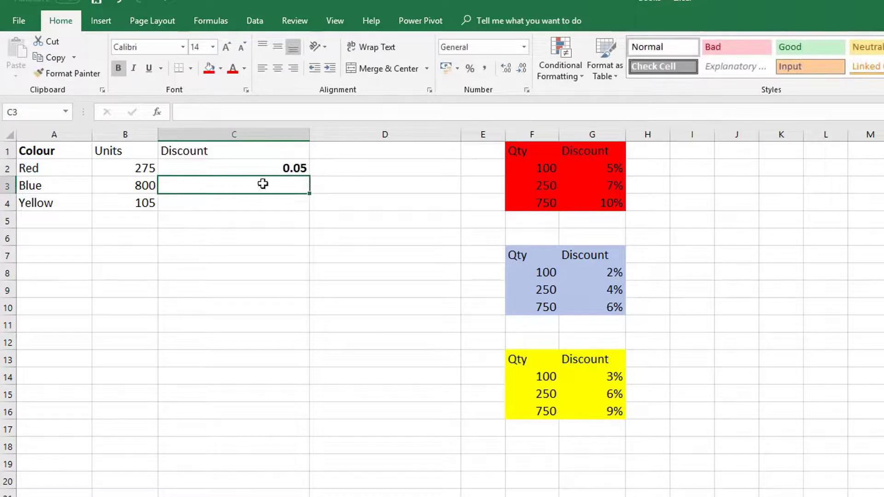
left_click(267, 168)
left_click_drag(309, 176, 303, 212)
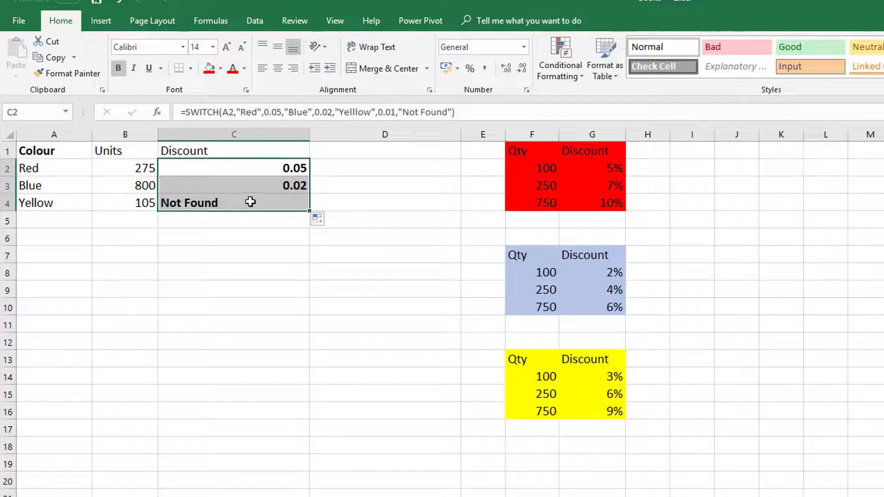
Correct "Yelllow" to "Yellow" in the formula and refill C2:C4.
left_click(360, 113)
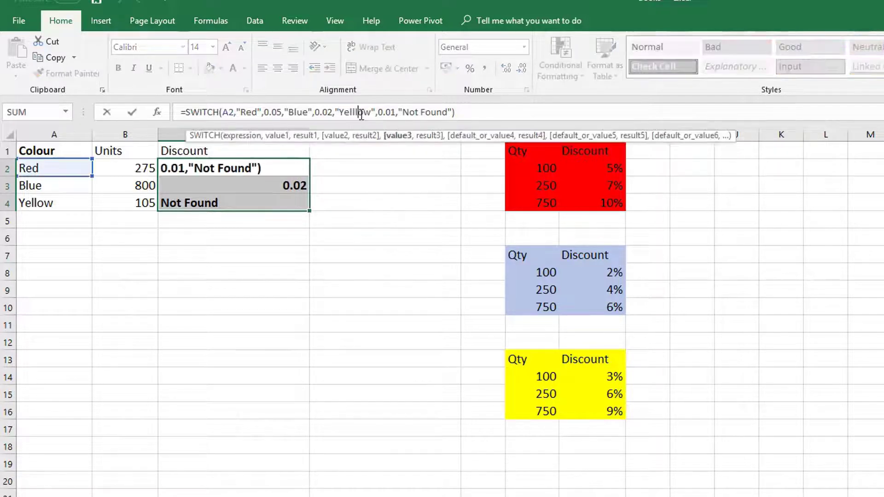
key("BackSpace")
key("Return")
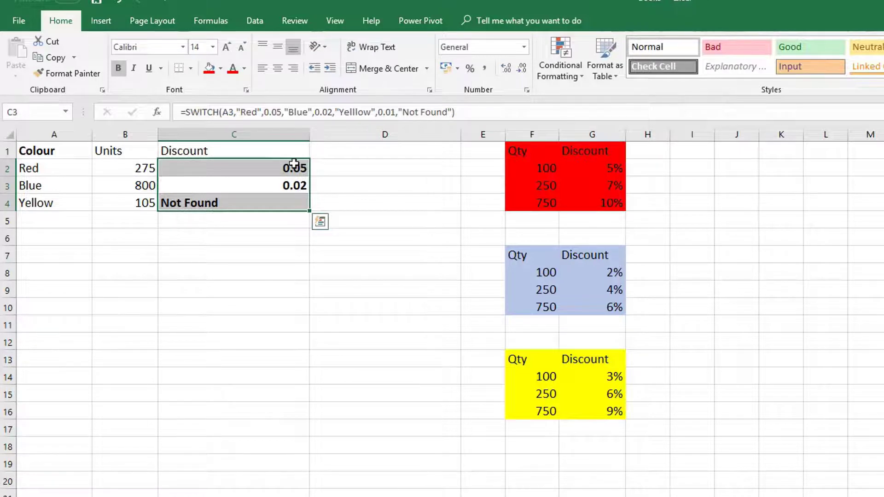
left_click(297, 168)
left_click_drag(309, 173, 311, 214)
left_click(232, 204)
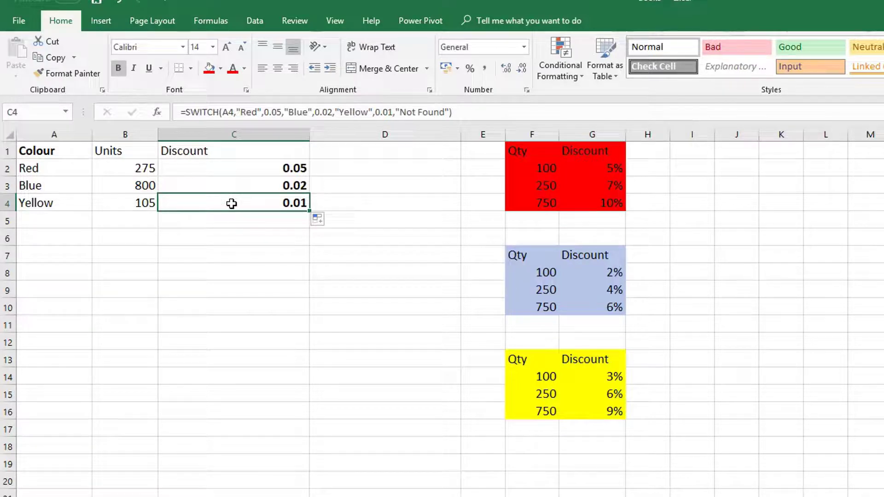
Delete the Discount results in C2:C4 and highlight the Units values B2:B4.
left_click_drag(281, 167, 273, 198)
key("Delete")
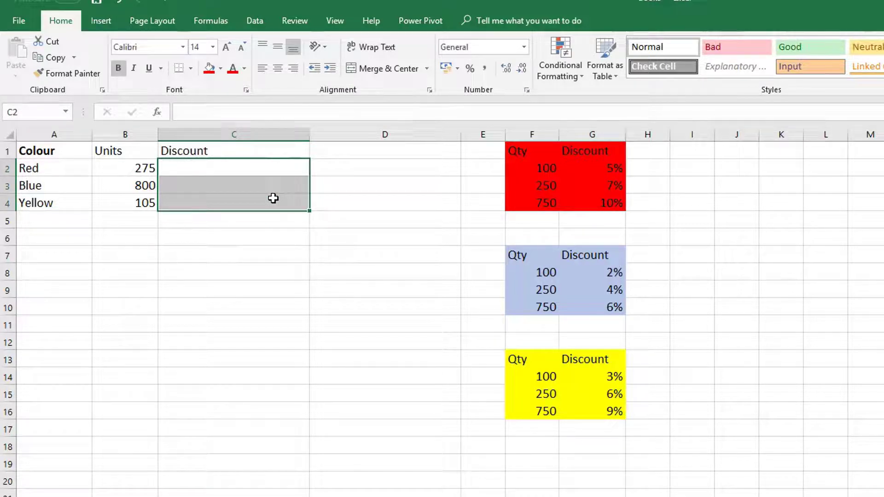
left_click_drag(120, 169, 118, 202)
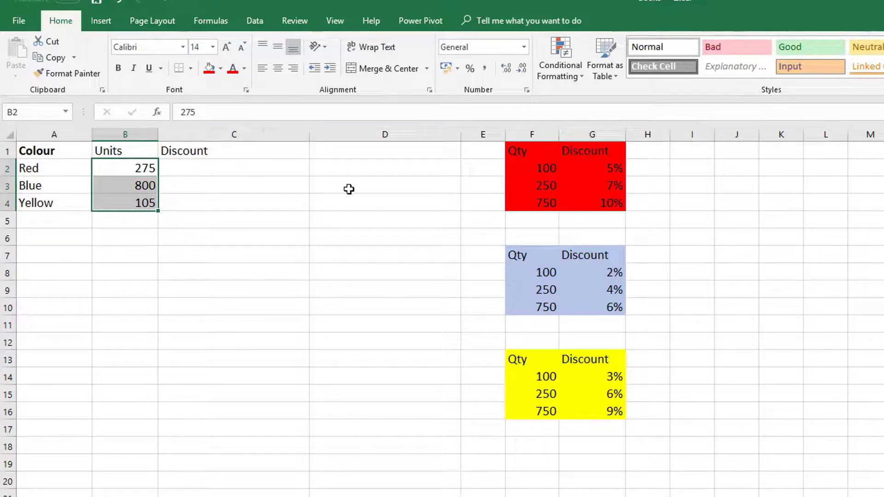
left_click(206, 170)
Highlight the red discount table F1:G4 and the blue table F7:G10.
left_click(595, 151)
key("ctrl+a")
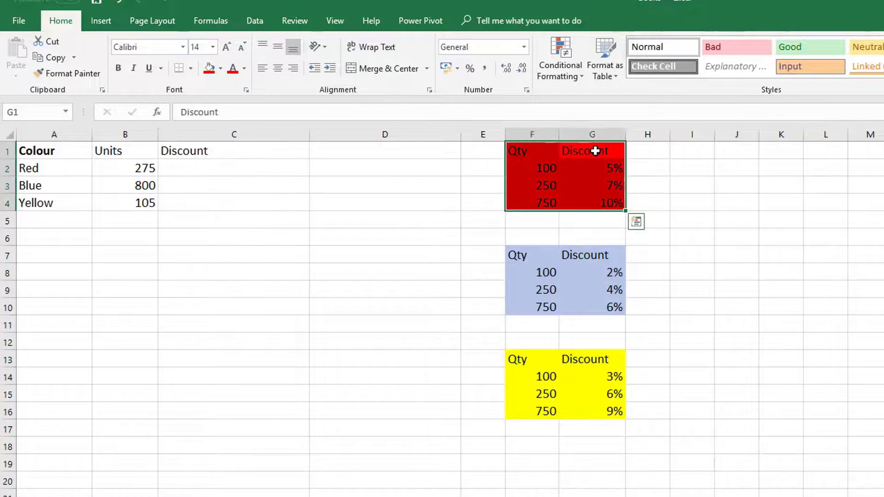
left_click_drag(596, 151, 533, 206)
left_click_drag(599, 255, 538, 308)
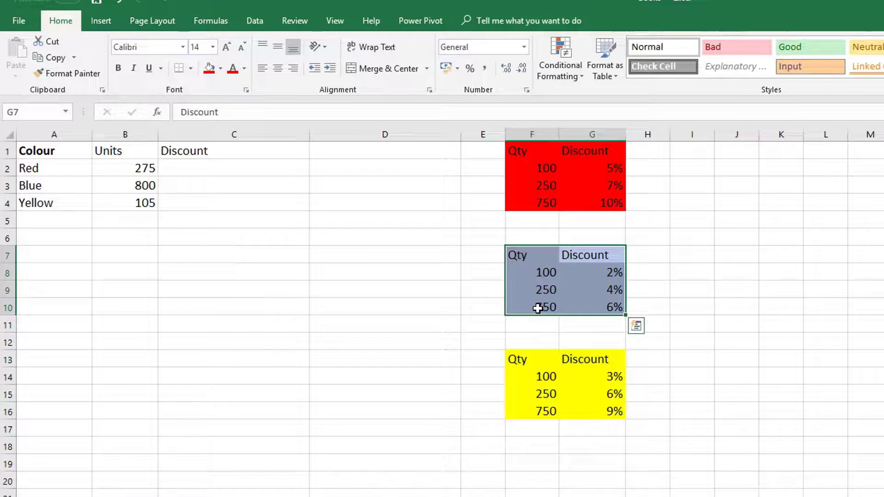
left_click(130, 167)
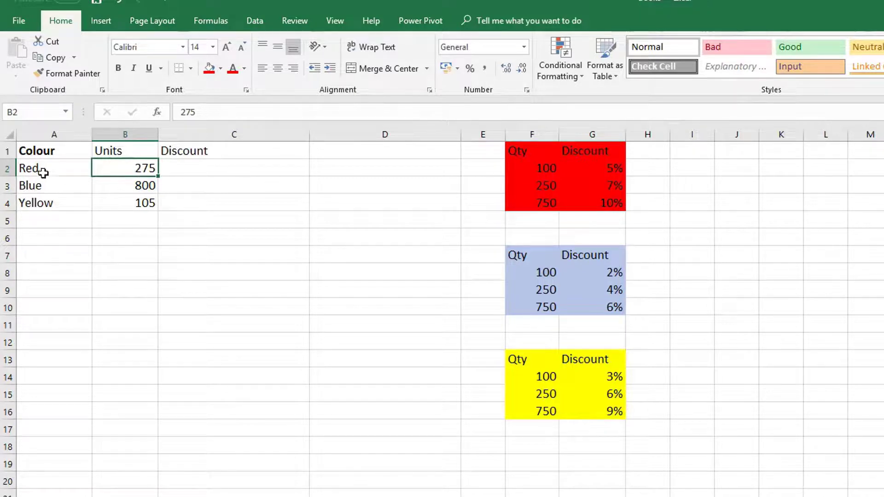
Start a VLOOKUP in C2 using B2's units as the lookup value.
left_click(211, 169)
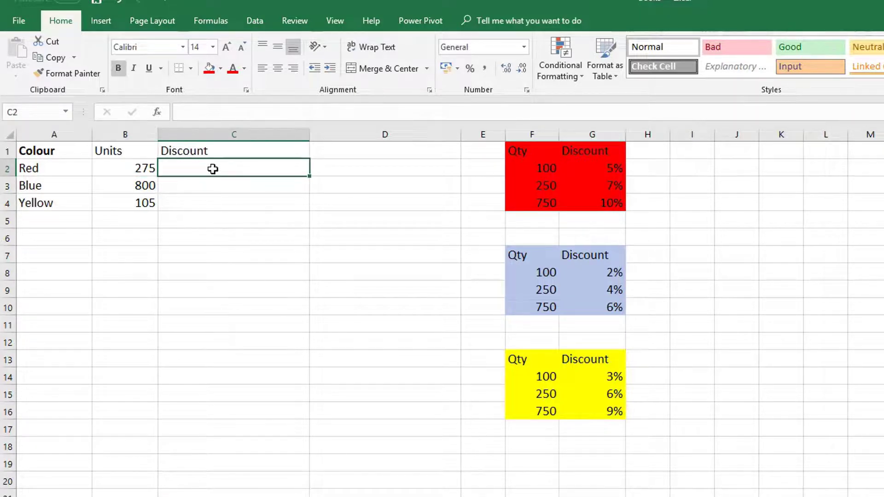
type("=lo")
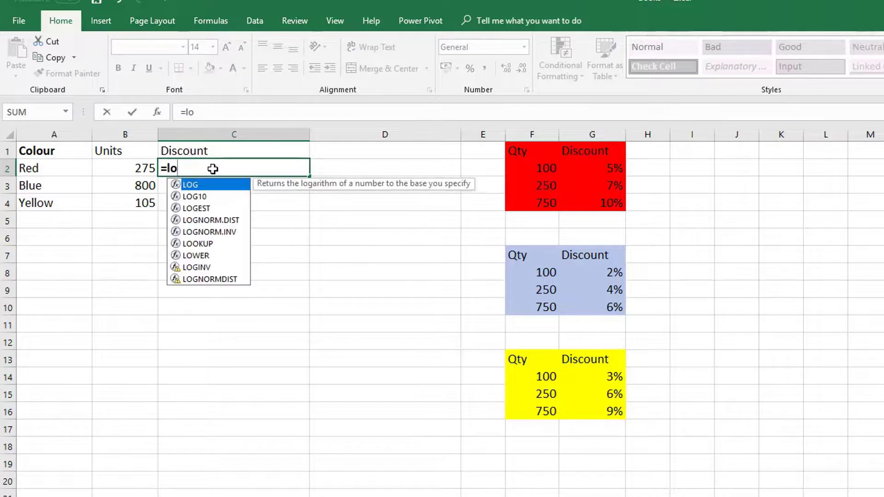
key("BackSpace")
key("BackSpace")
type("vl")
key("Tab")
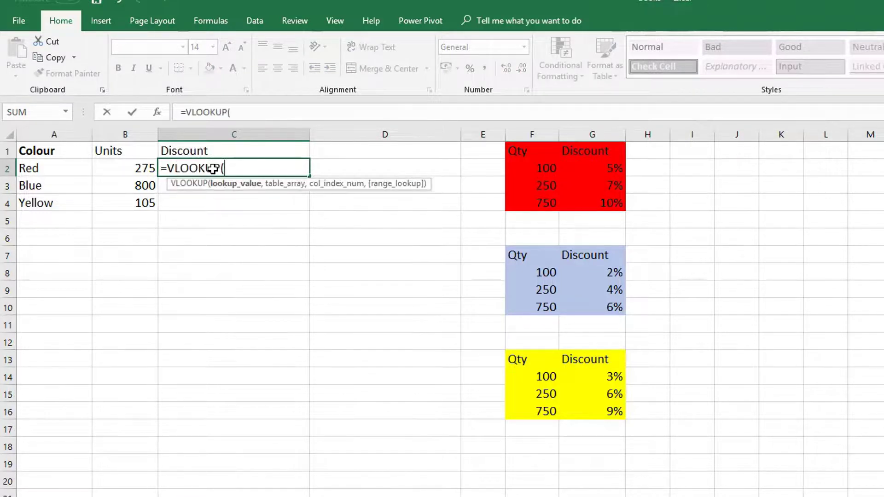
left_click(135, 167)
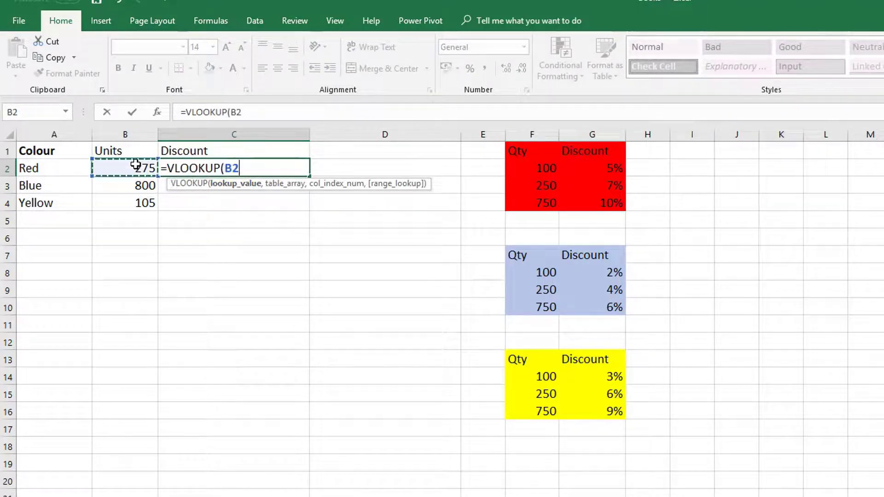
Nest SWITCH(A2,$A$2,$F$2:$G$4 to map Red to the red discount table.
type(",")
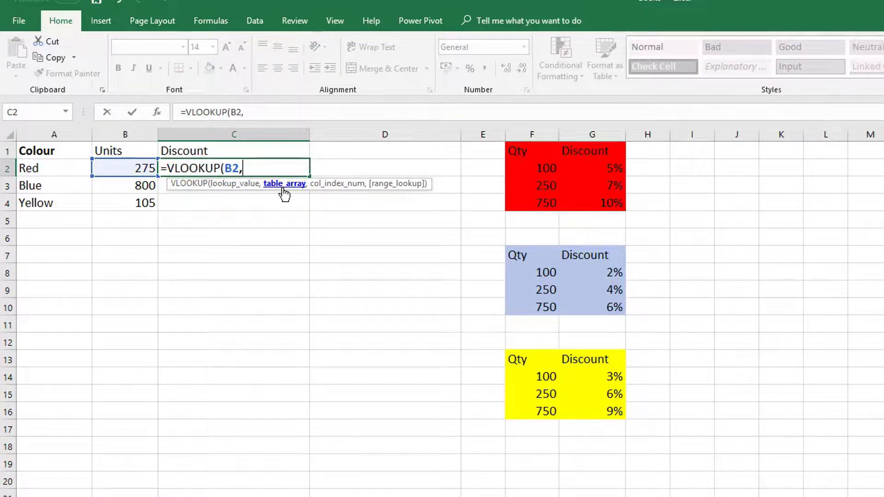
type("sw")
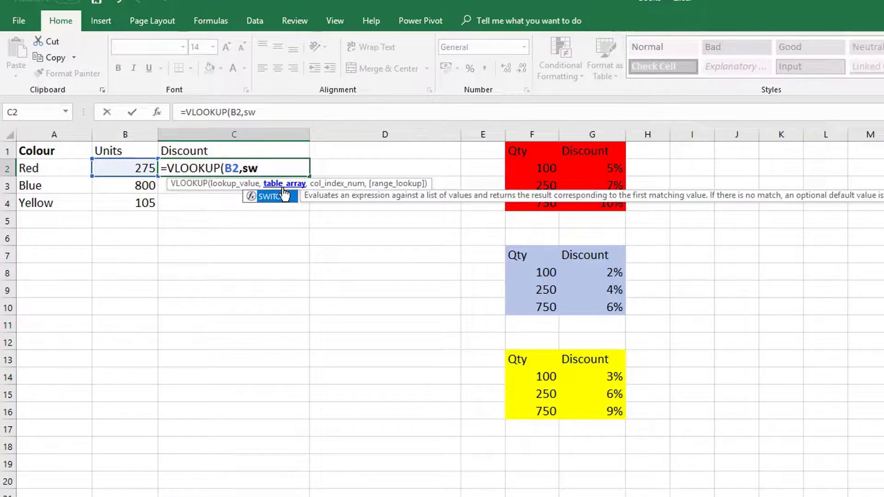
double_click(284, 195)
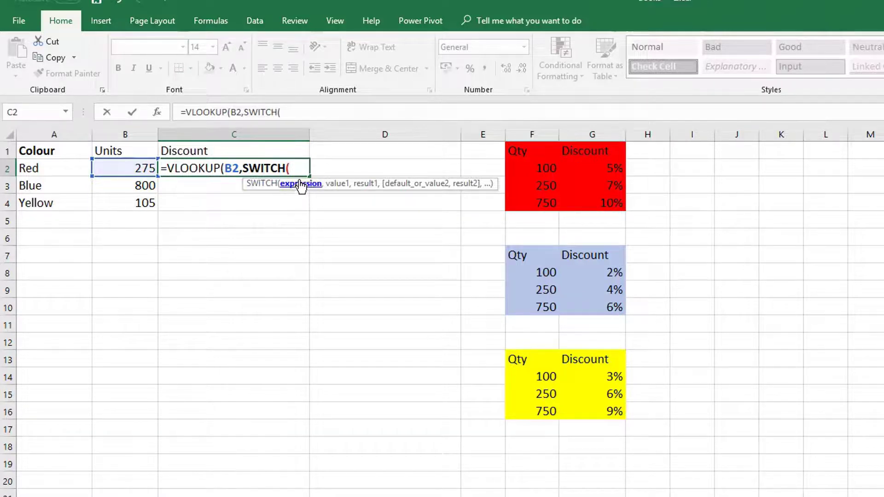
left_click(56, 167)
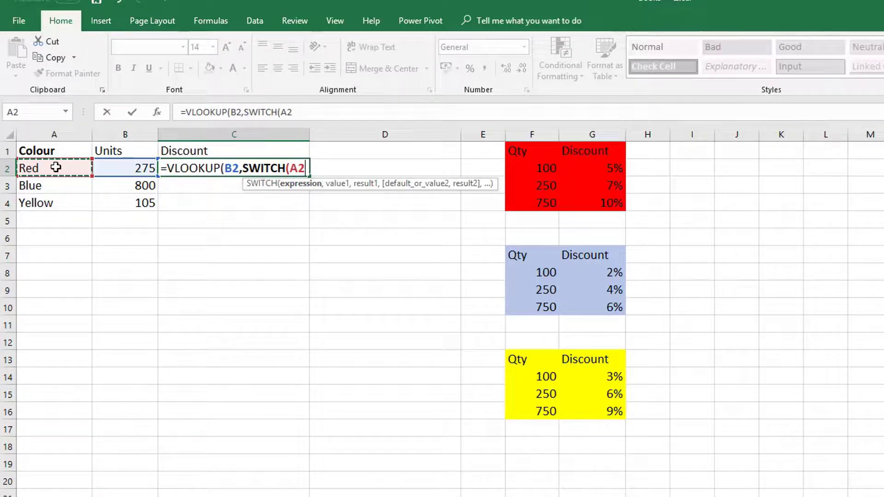
type(",")
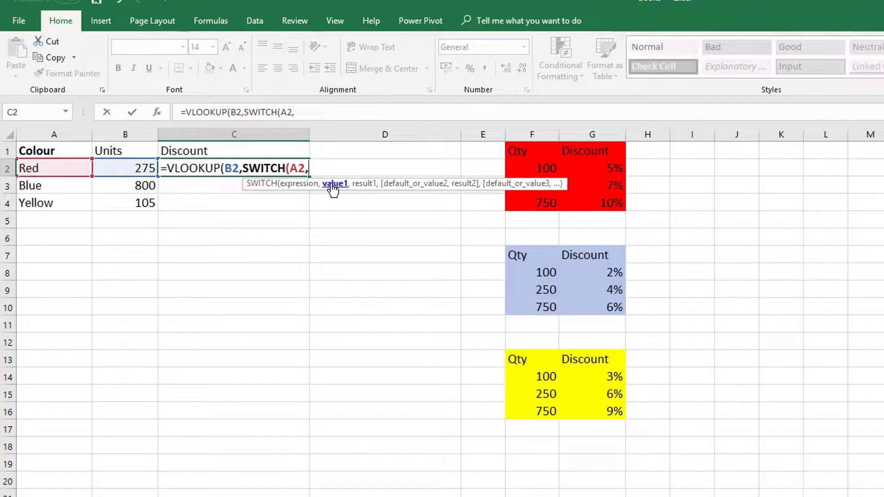
left_click(32, 168)
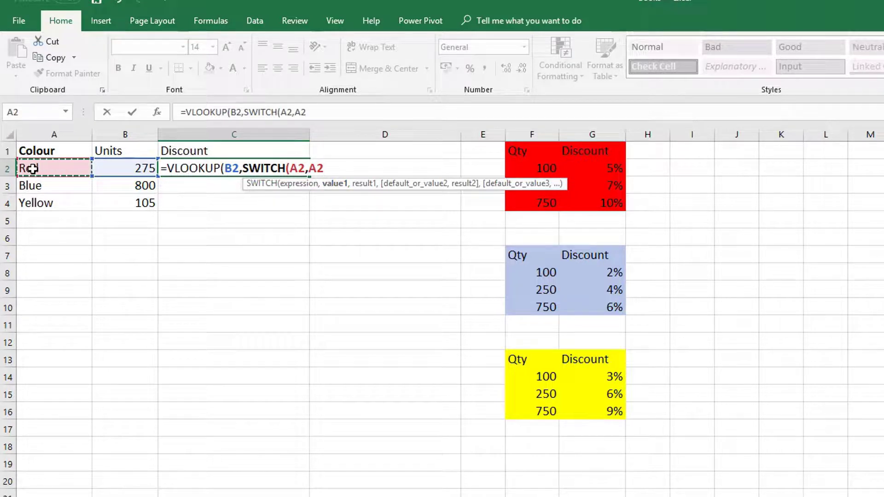
key("F4")
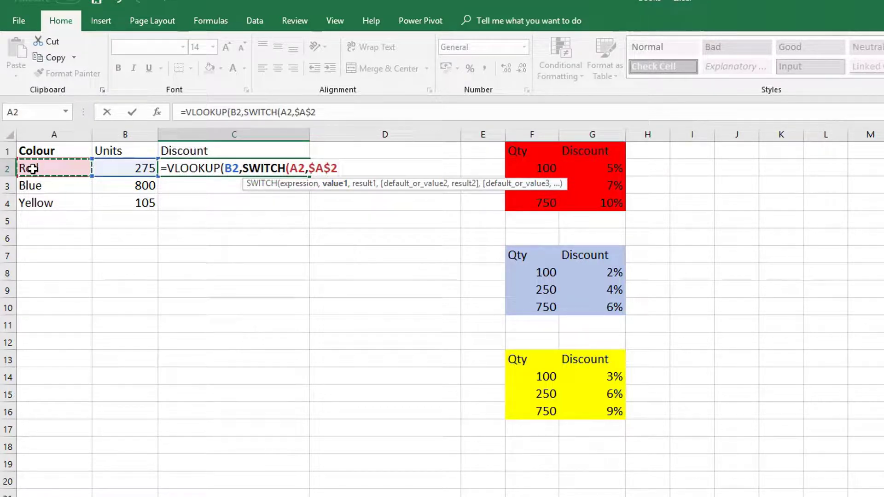
type(",")
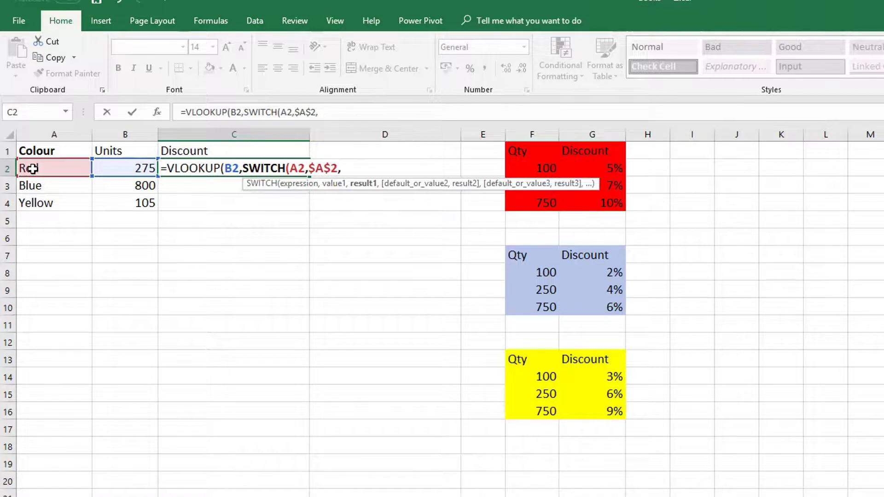
left_click(555, 168)
left_click_drag(555, 168, 585, 201)
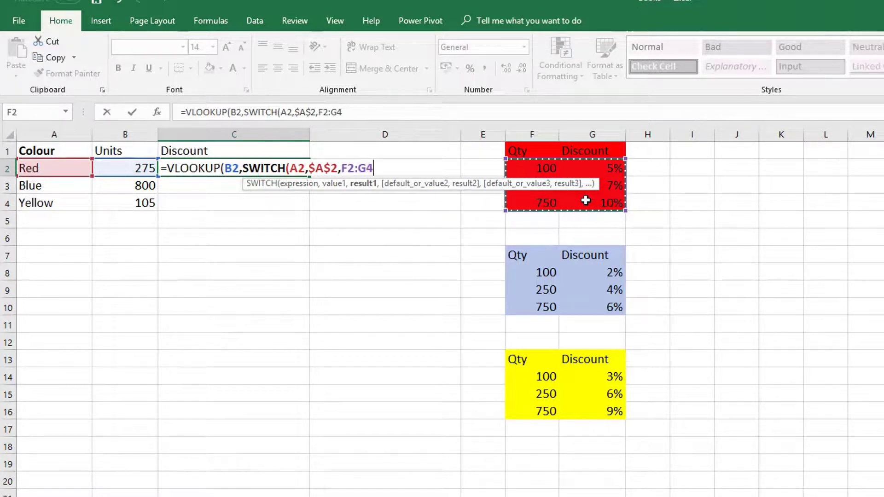
key("F4")
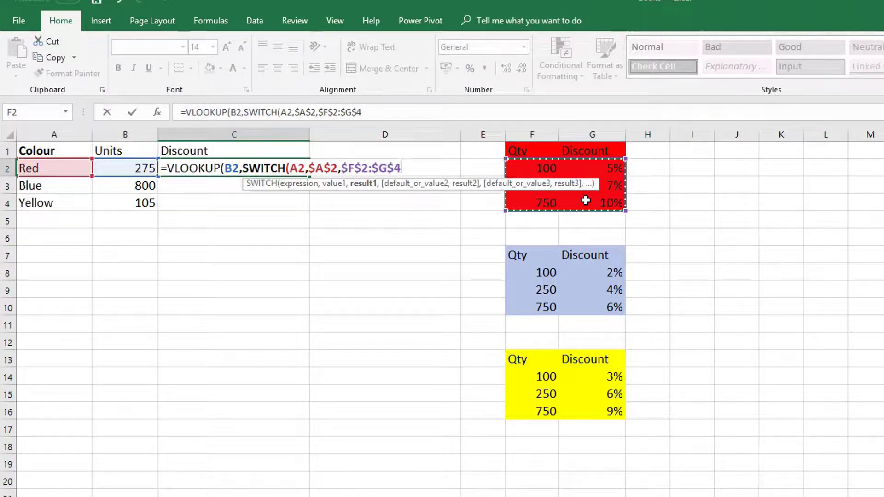
Add the pair mapping Blue ($A$3) to the blue table $F$8:$G$10.
type(",")
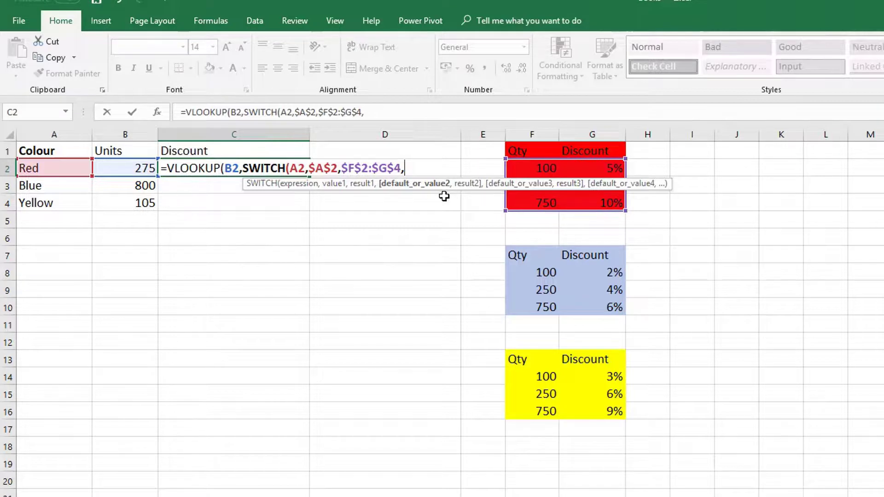
left_click(26, 184)
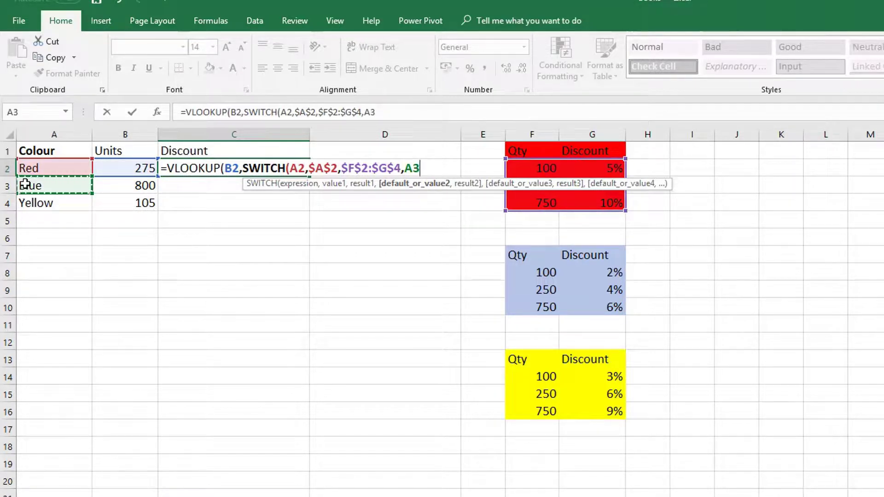
key("F4")
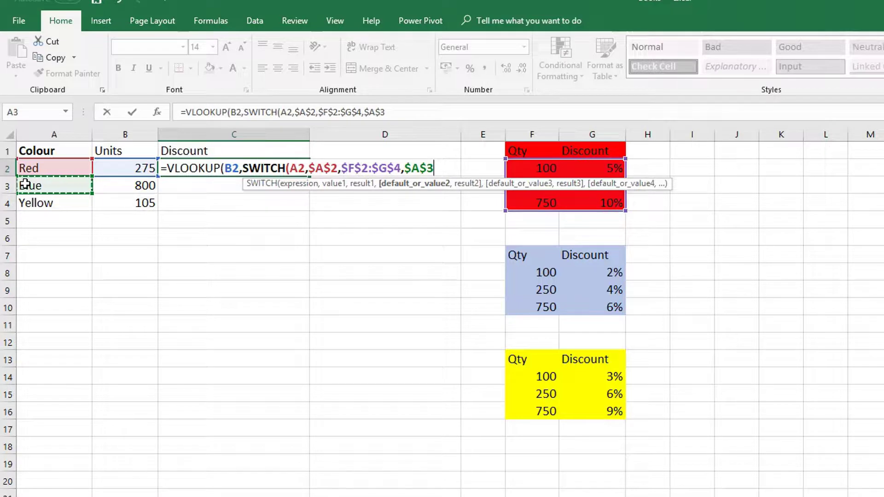
type(",")
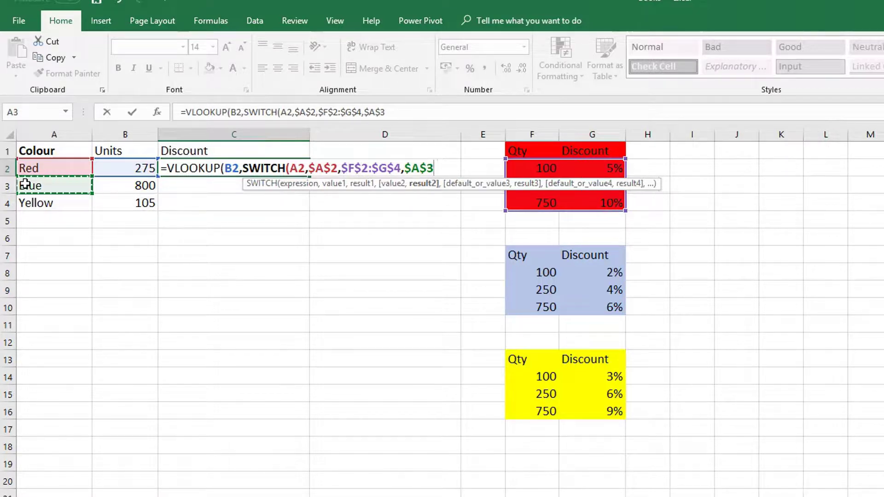
left_click_drag(529, 274, 591, 304)
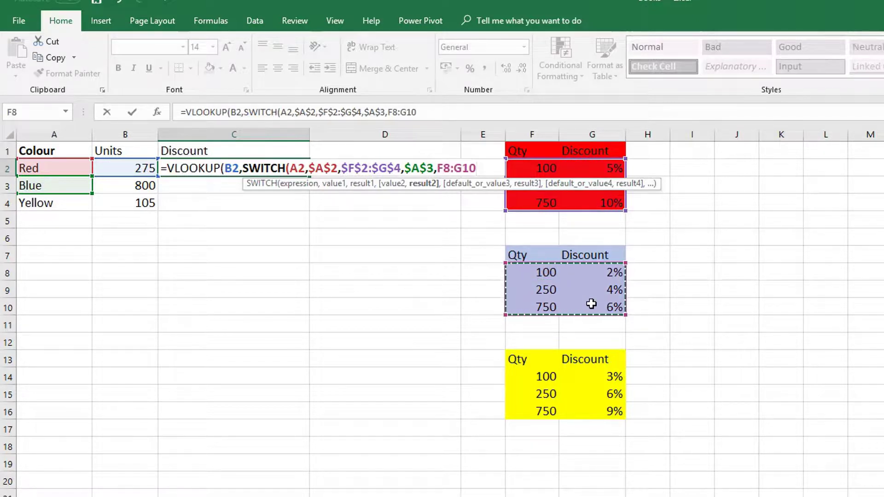
key("F4")
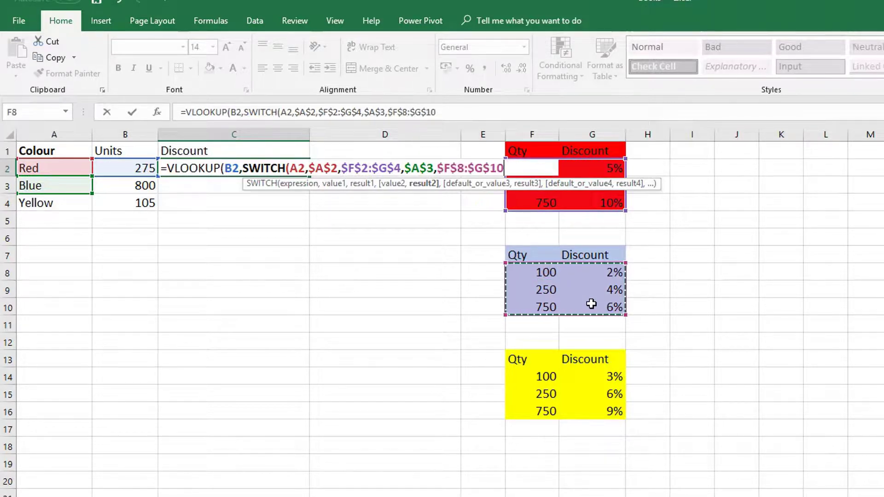
Map Yellow ($A$4) to the yellow table $F$14:$G$16 and close the SWITCH.
type(",")
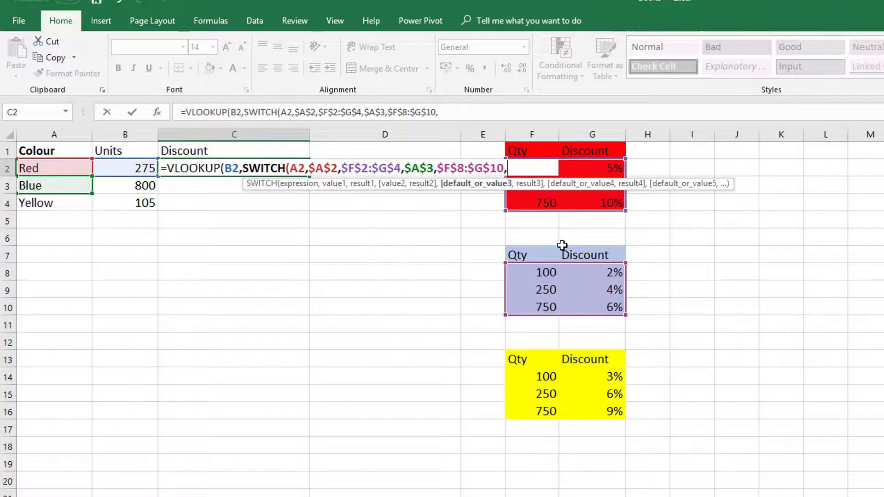
left_click(55, 205)
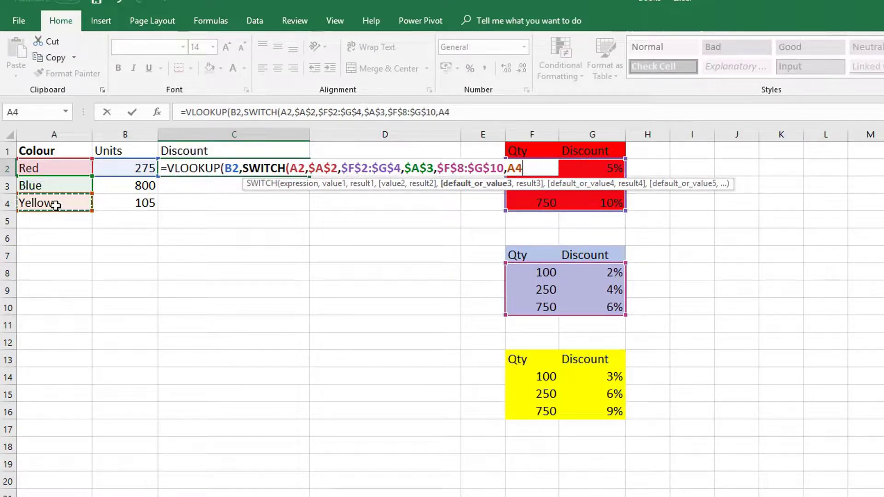
key("F4")
type(",")
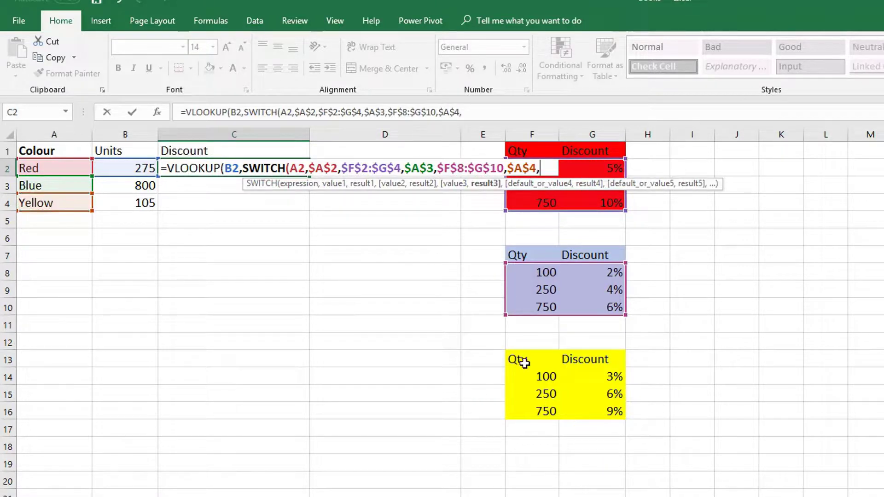
left_click_drag(511, 378, 597, 404)
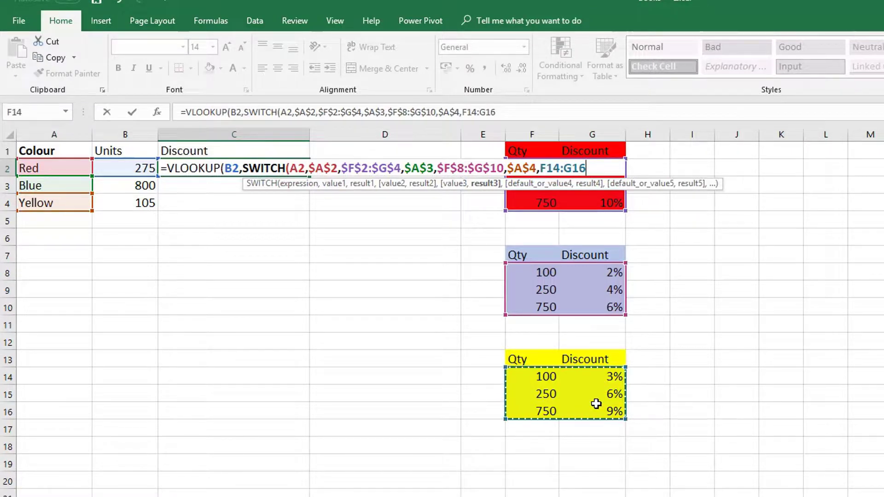
key("F4")
type(")")
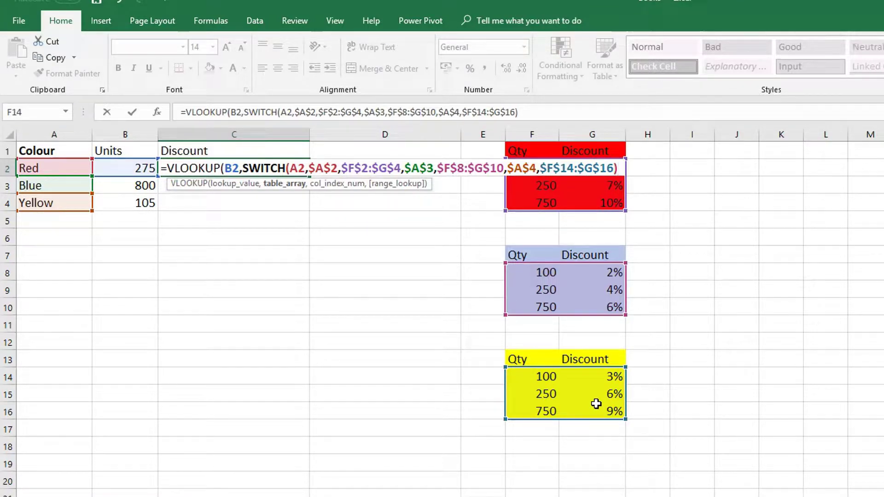
Complete the VLOOKUP with column index 2 and TRUE approximate match, returning 0.07 for Red.
type(",")
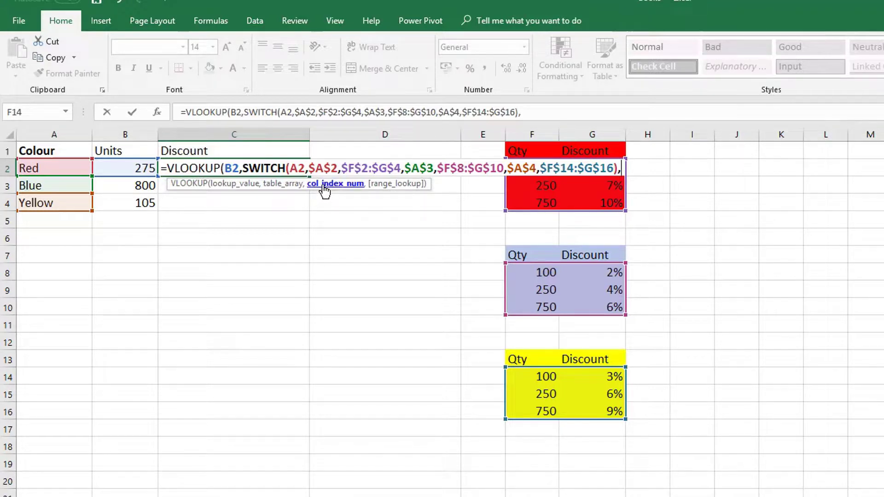
type("2")
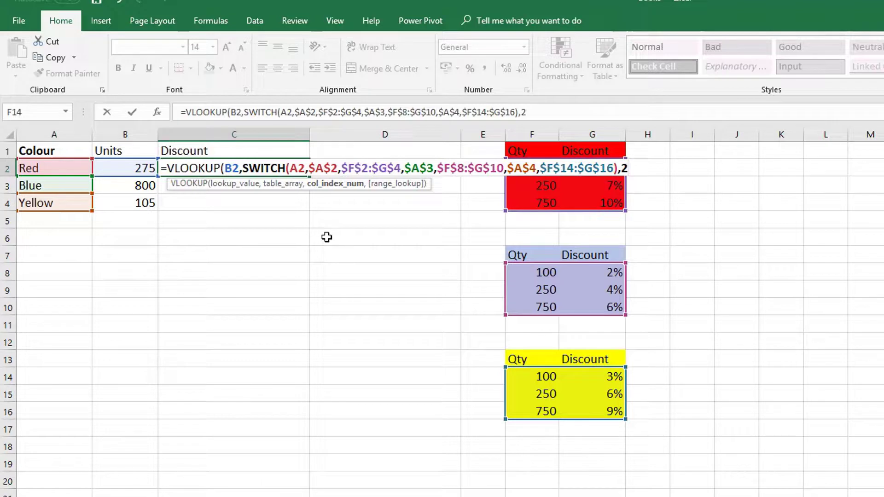
type(",")
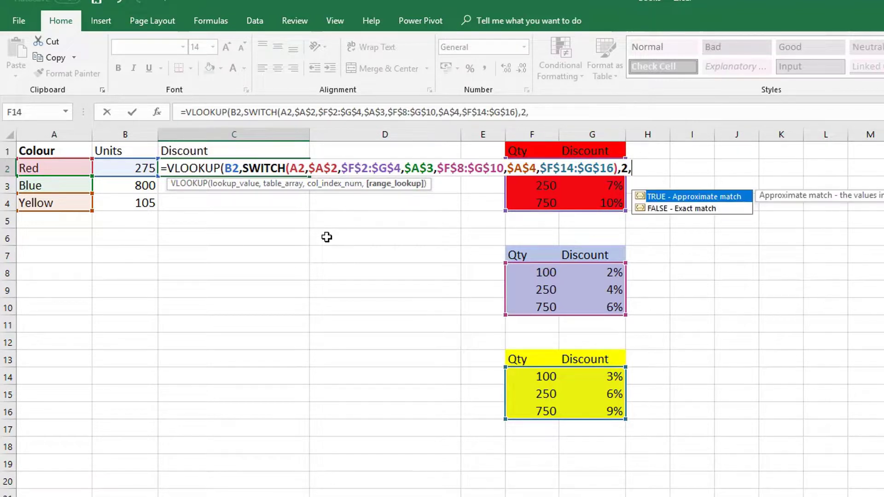
key("Tab")
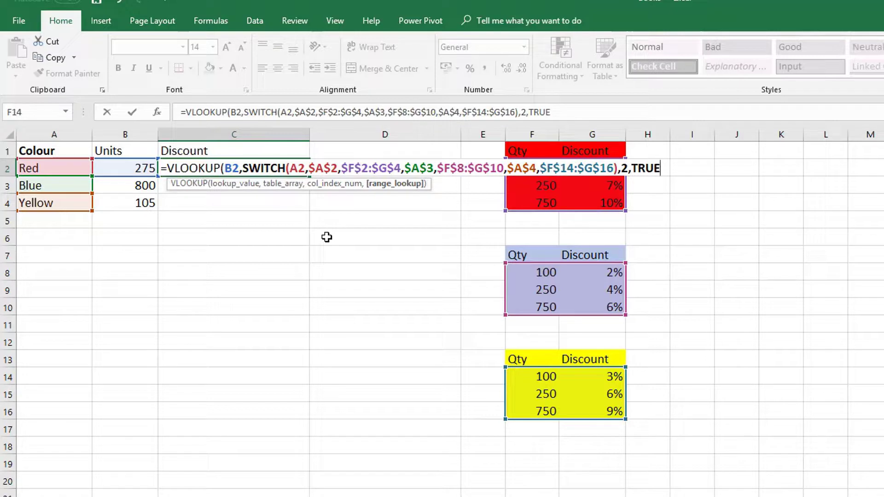
type(")")
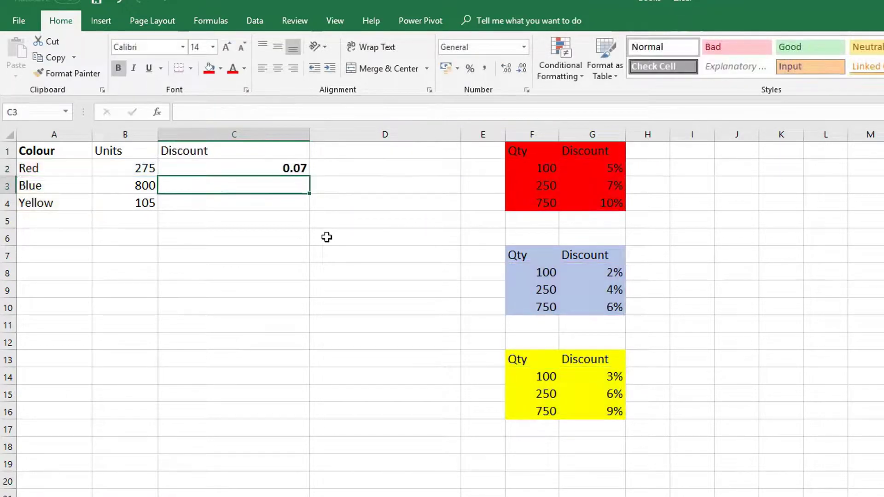
Fill the discount formula down to C4 and change Blue's units to 200, giving 0.02.
left_click(295, 168)
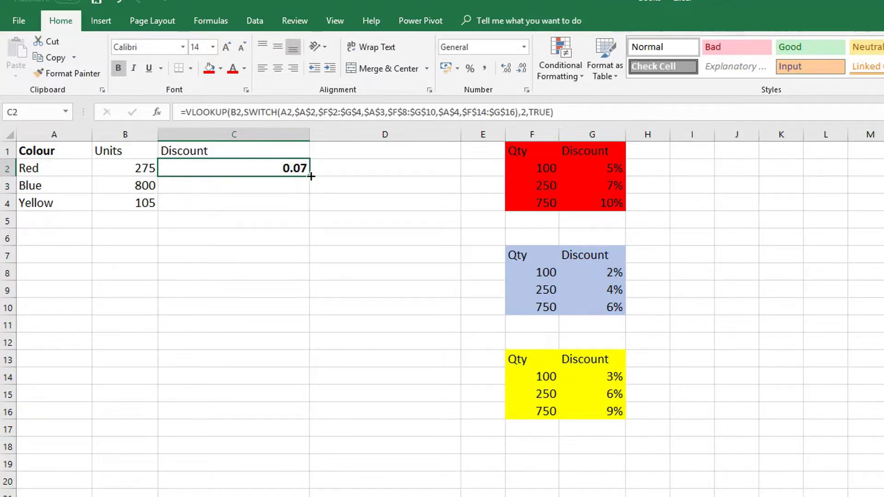
left_click_drag(310, 176, 300, 210)
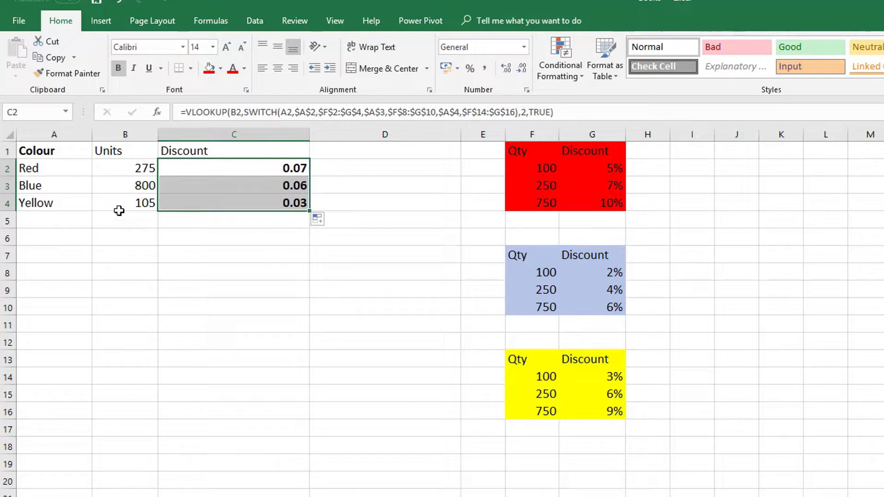
left_click(113, 182)
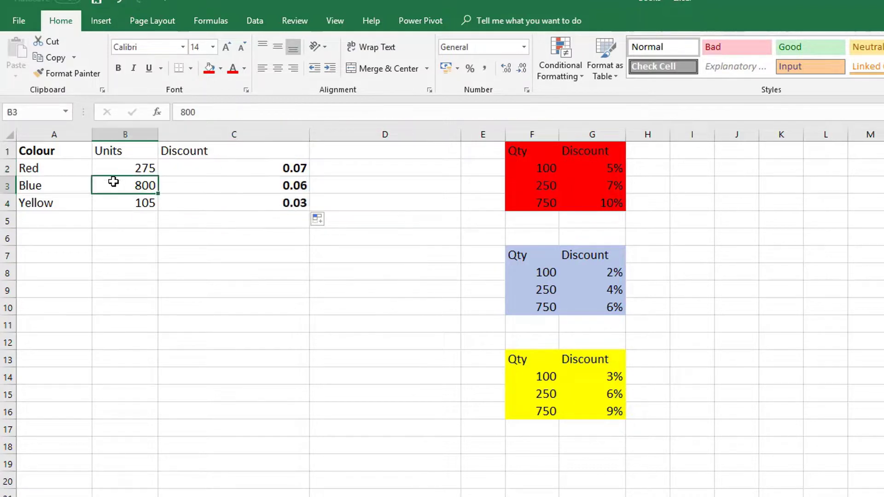
type("200")
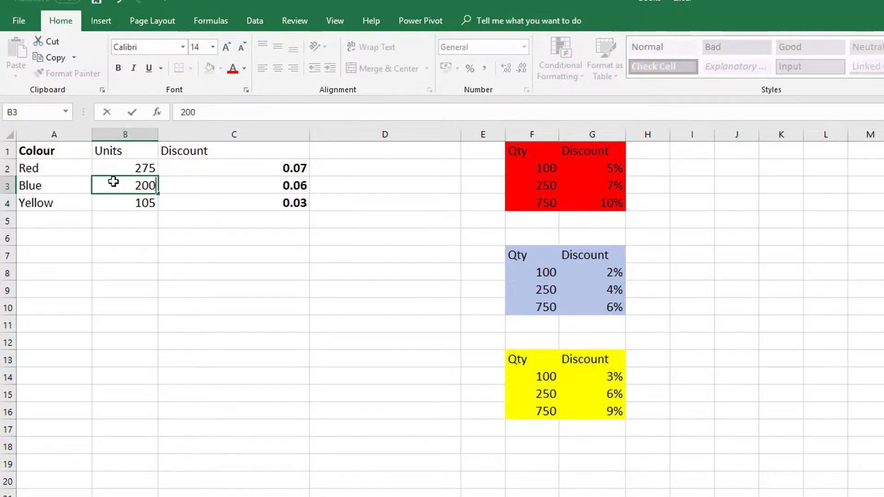
key("Return")
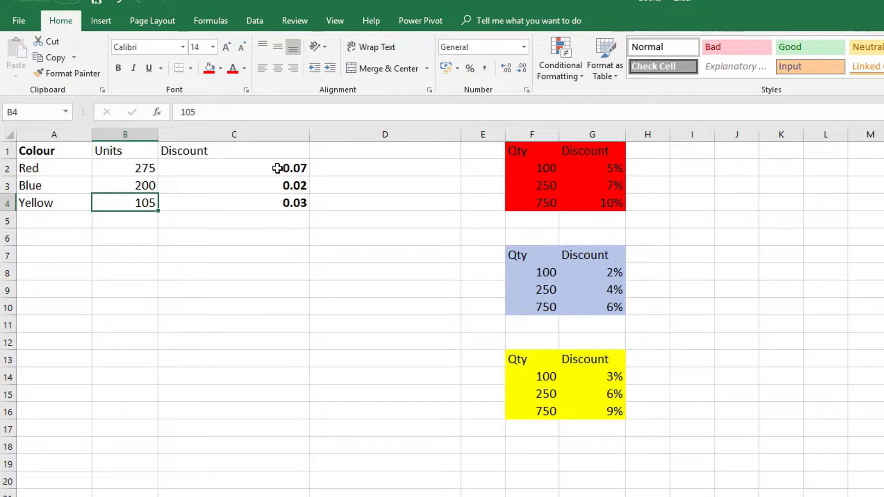
left_click(239, 186)
left_click(138, 186)
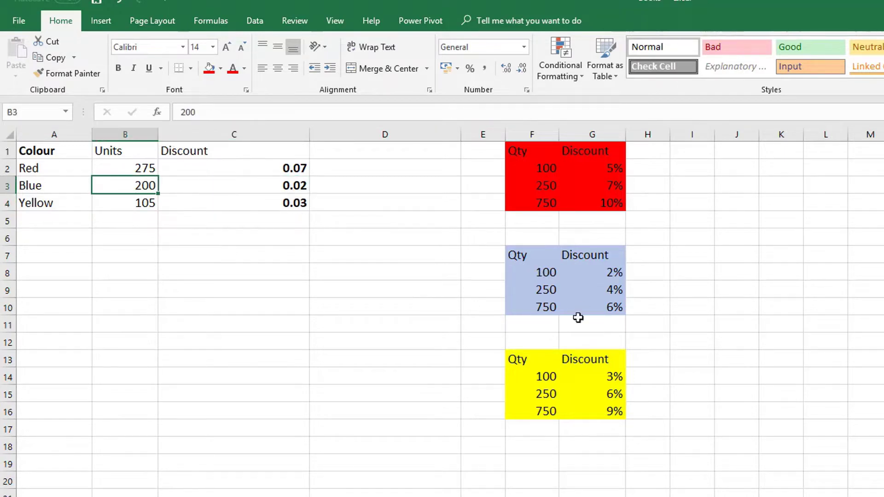